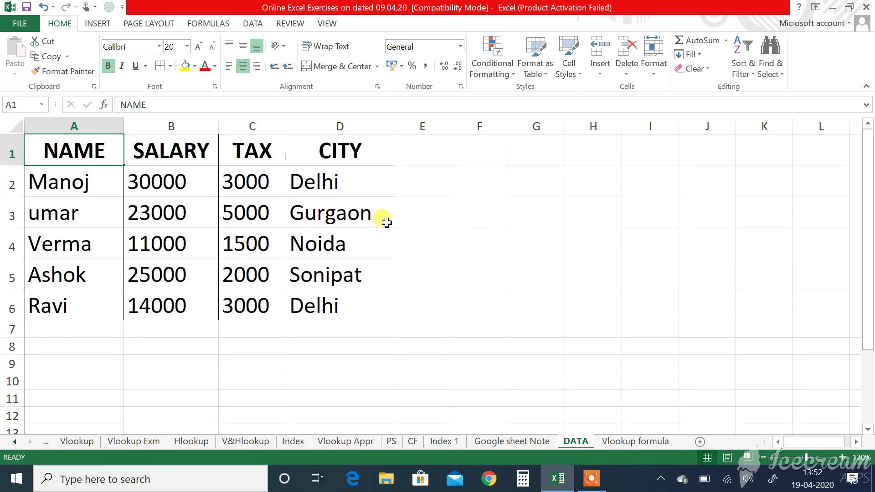
Step: Compare the NAME, SALARY, TAX and CITY table on the DATA sheet with the NAME and CITY table on the Vlookup formula sheet
left_click(163, 152)
left_click(259, 152)
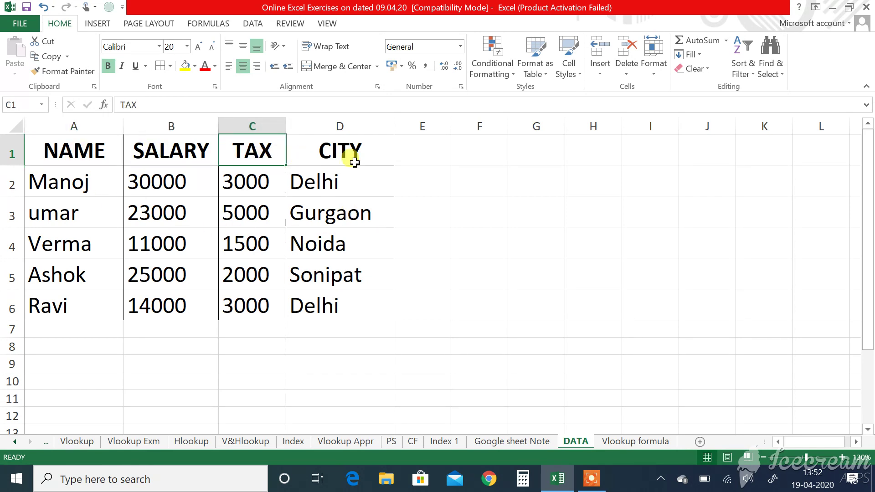
left_click(338, 144)
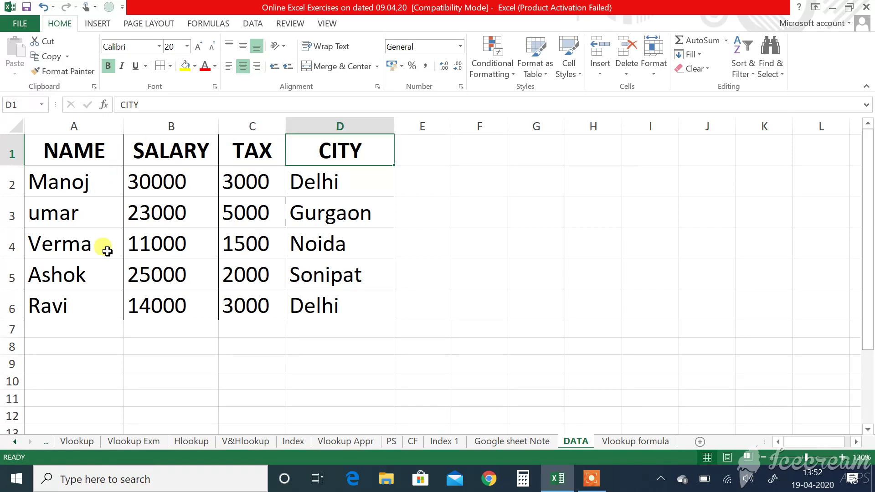
left_click(636, 443)
left_click(114, 164)
left_click(234, 165)
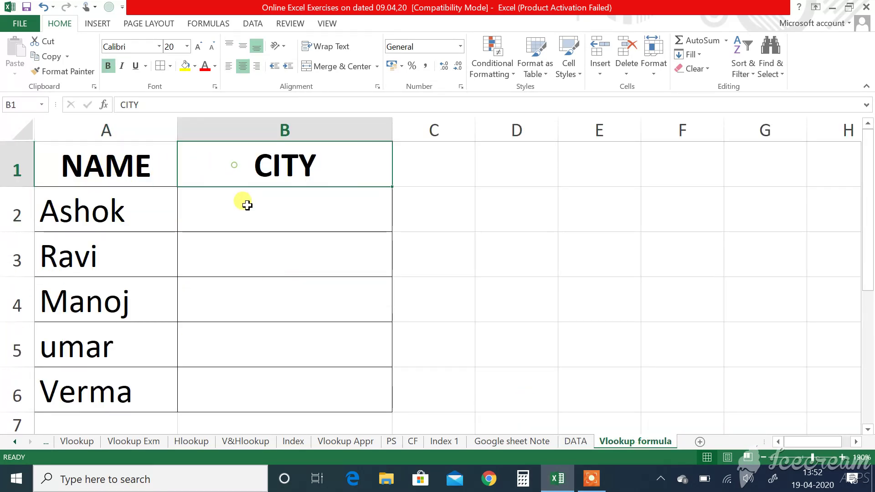
left_click(246, 205)
left_click(576, 442)
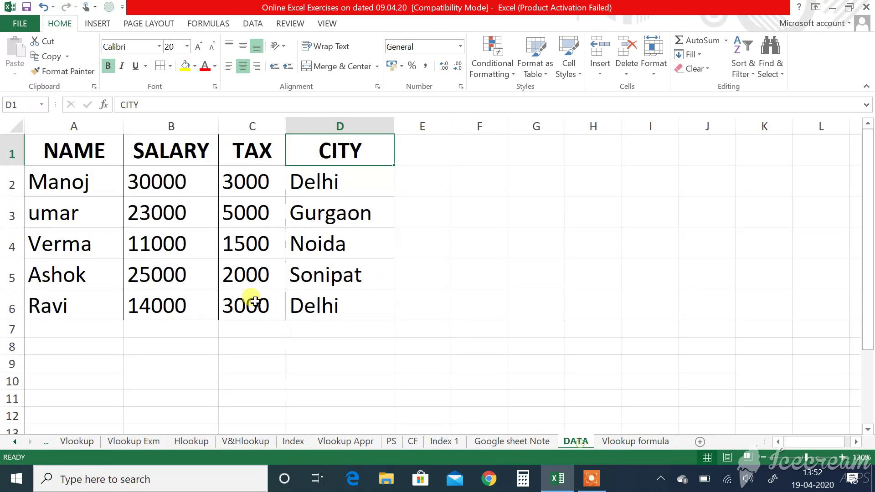
left_click(69, 178)
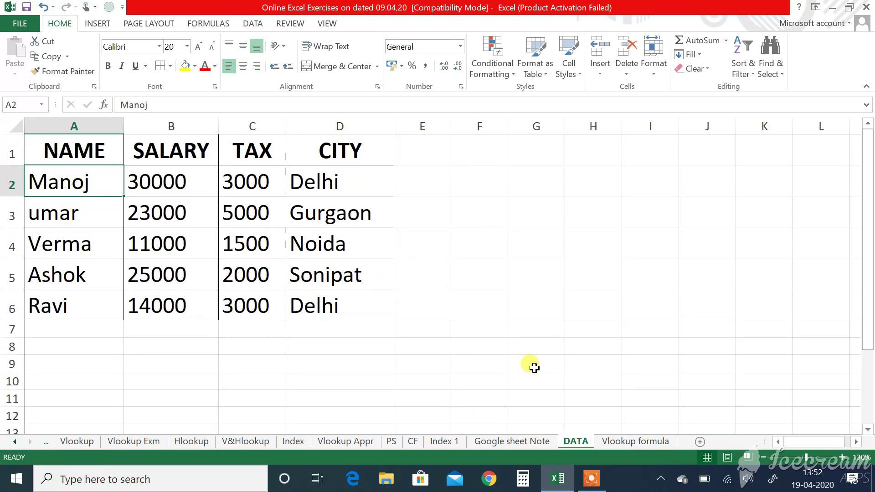
left_click(633, 441)
left_click(89, 211)
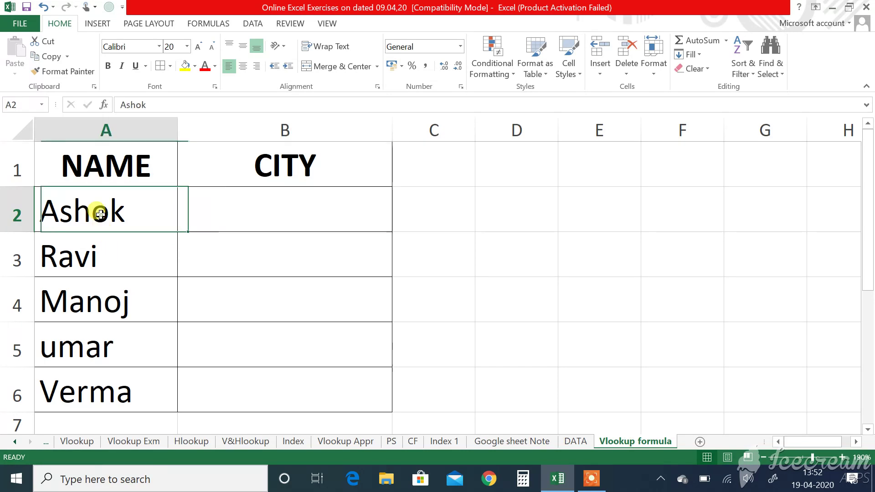
left_click(96, 312)
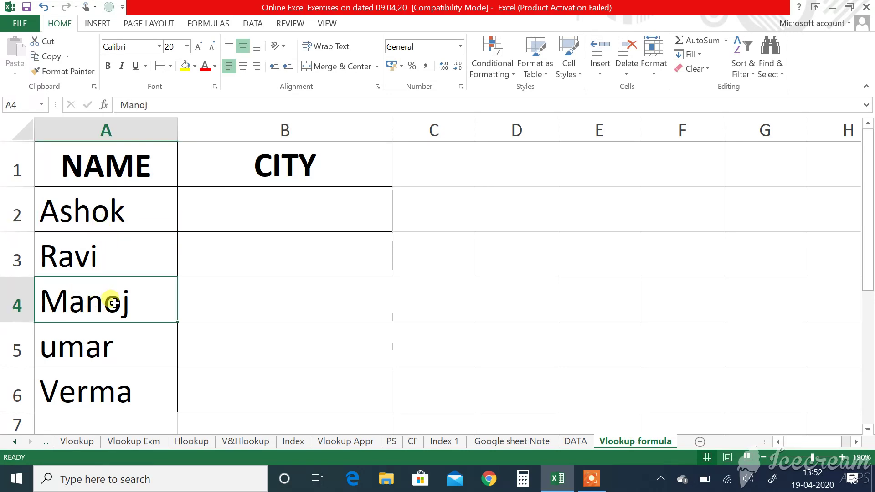
scroll(110, 273, "down", 1)
scroll(113, 273, "up", 1)
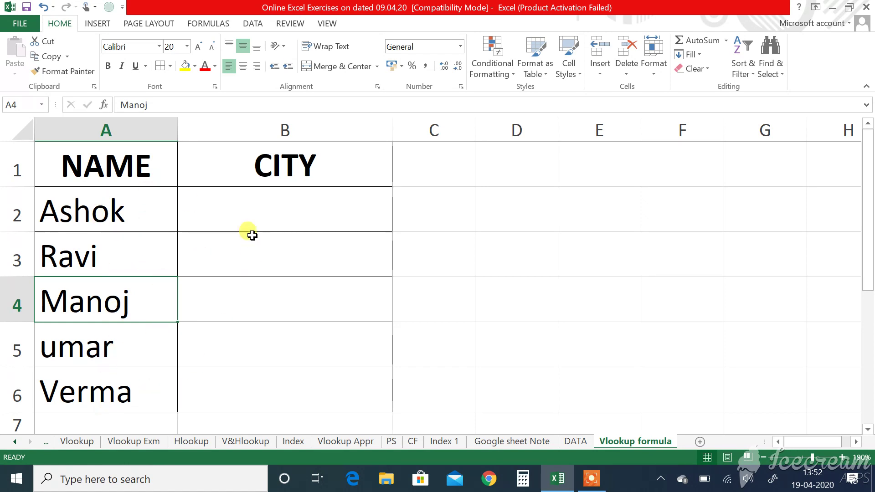
Step: Start a VLOOKUP formula in cell B2 of the Vlookup formula sheet with A2 as the lookup value
left_click(237, 204)
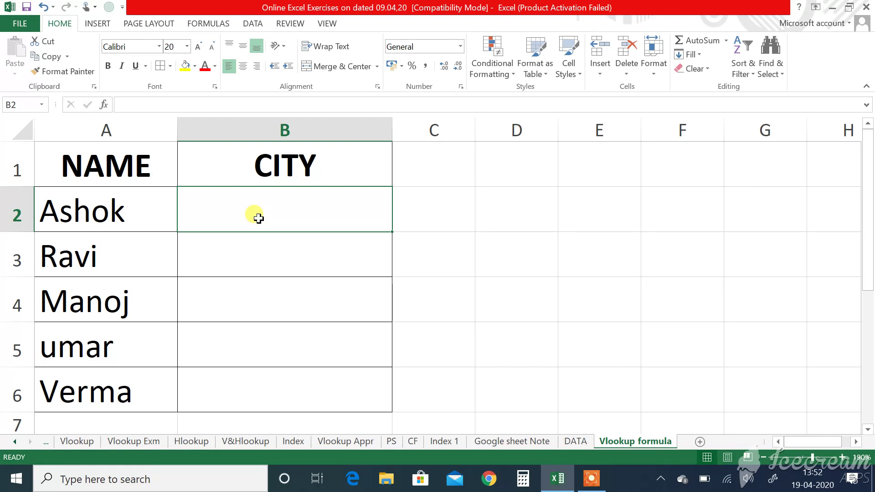
type("=vl")
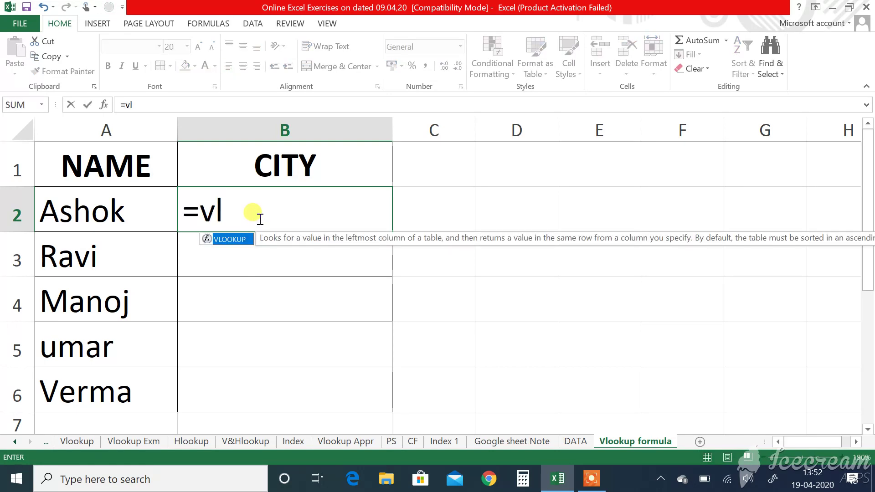
key("Tab")
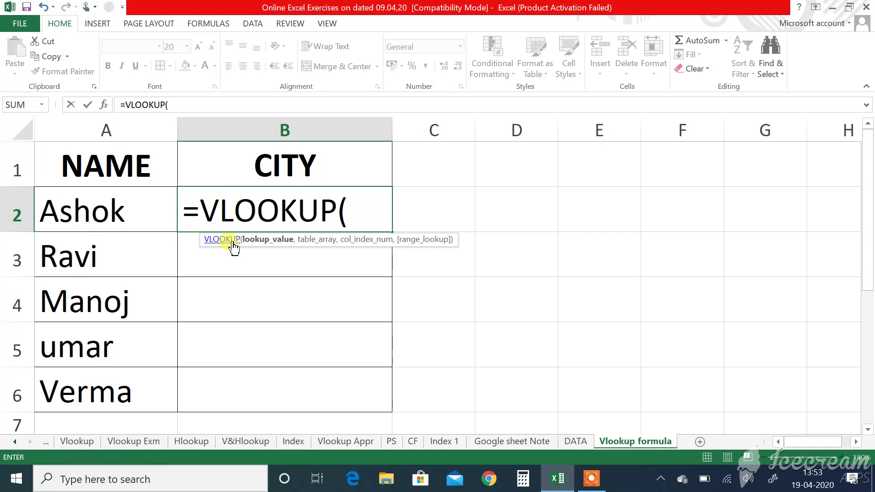
left_click(113, 214)
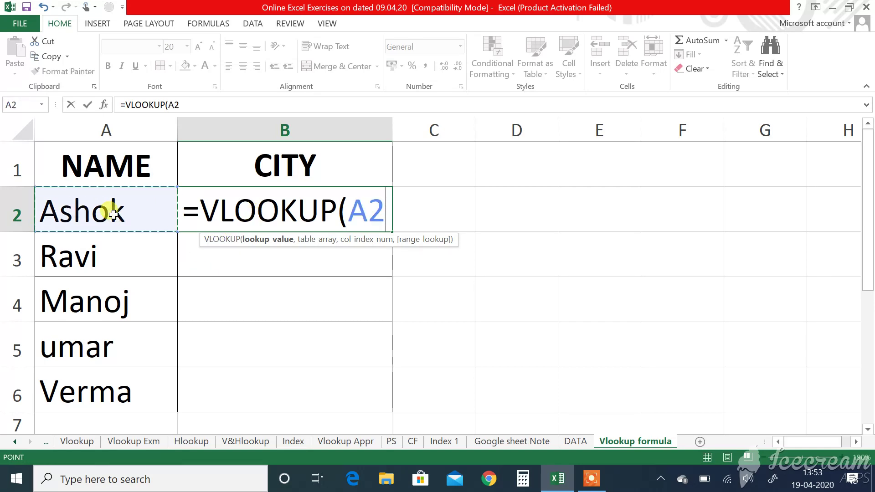
type(",")
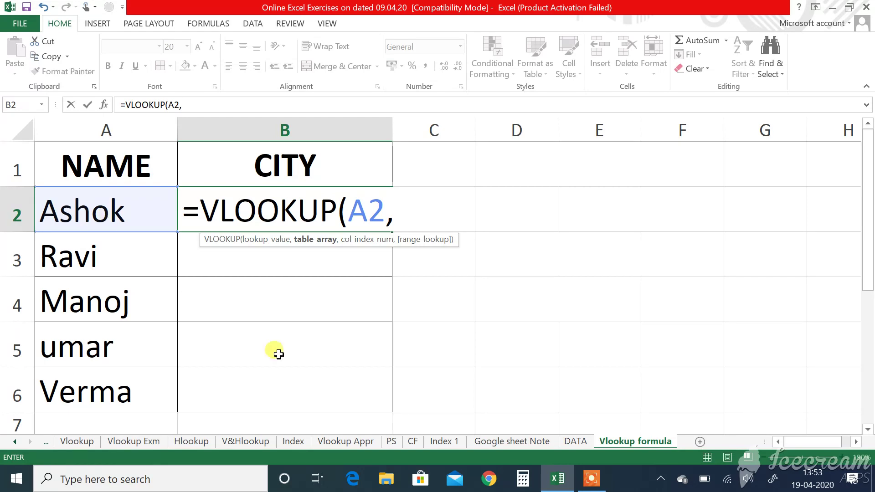
Step: Complete the B2 formula with table array DATA!A:D, column index 4 and range lookup 0, and fill it down to B6
left_click(576, 441)
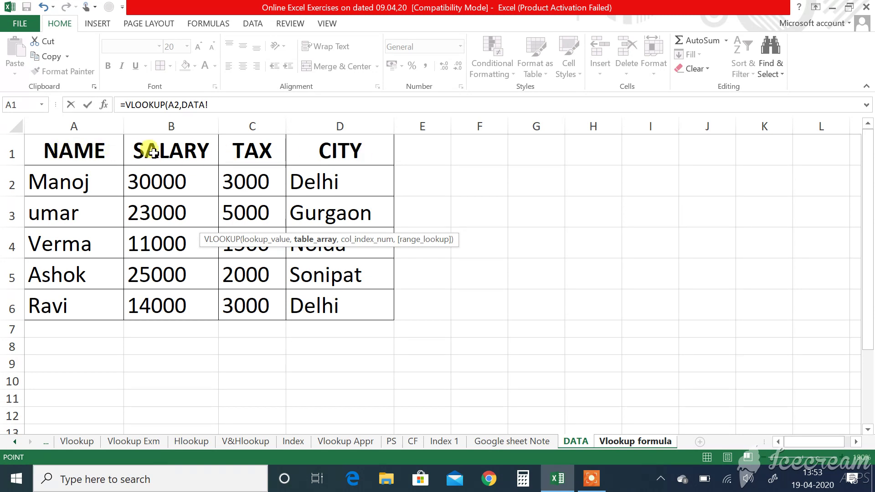
left_click(62, 122)
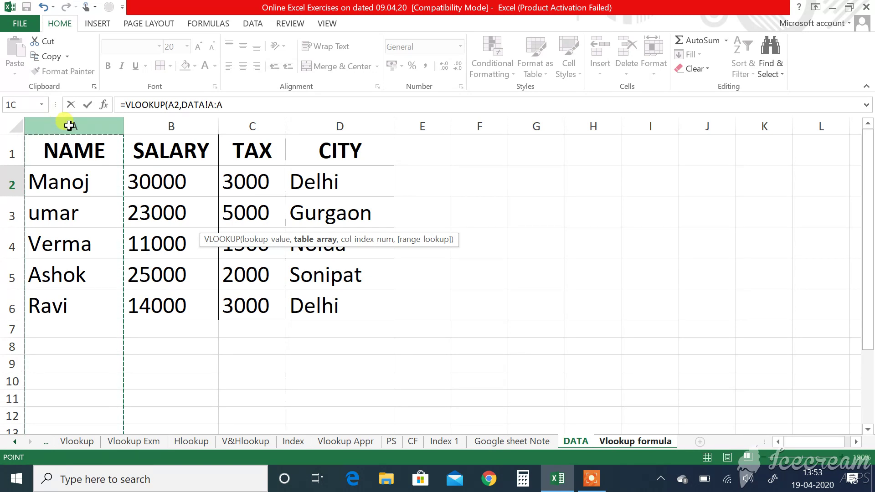
left_click_drag(72, 125, 354, 171)
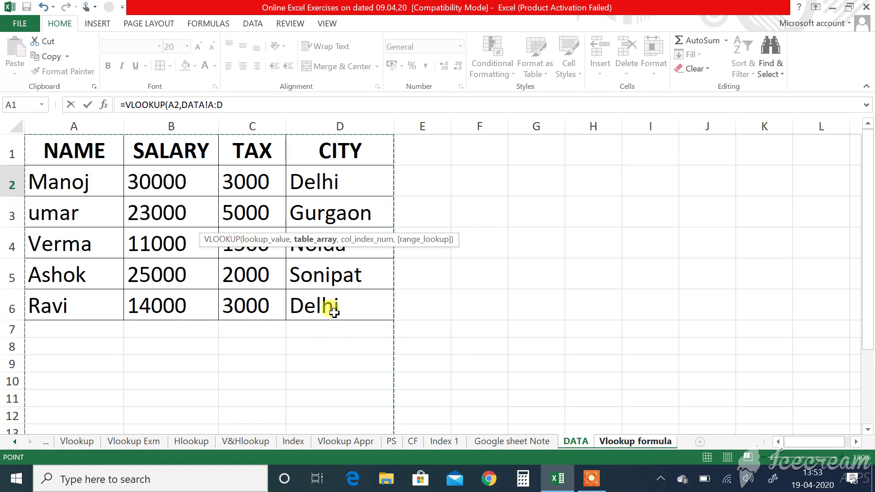
type(",4")
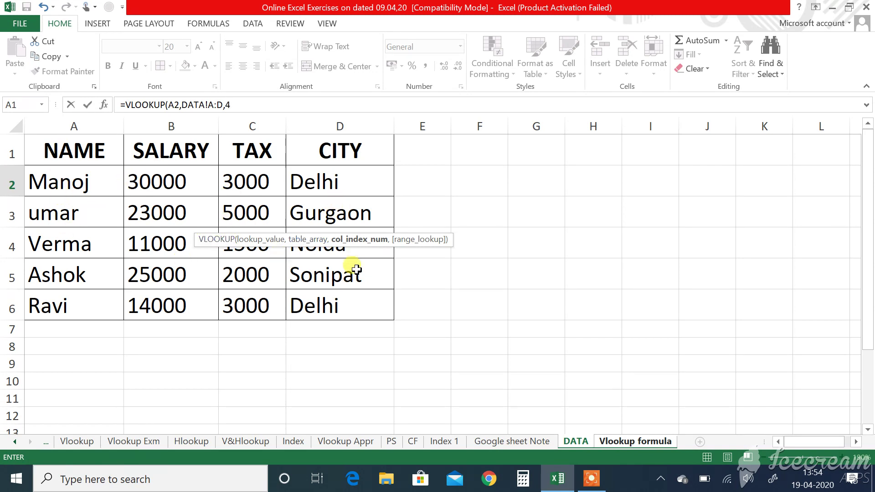
type(",")
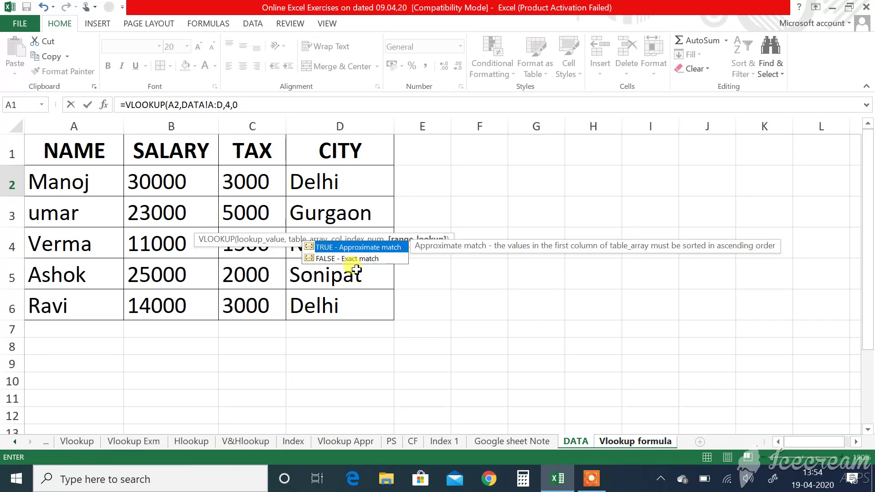
type("0)")
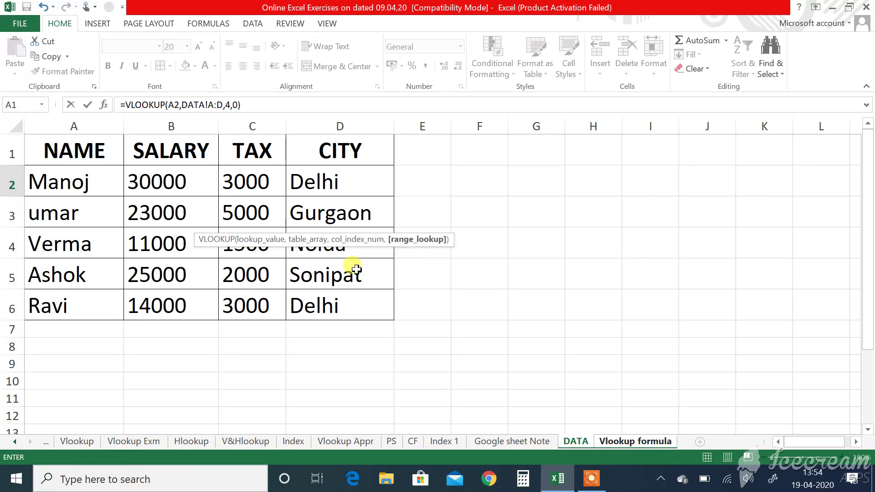
key("Return")
left_click(324, 217)
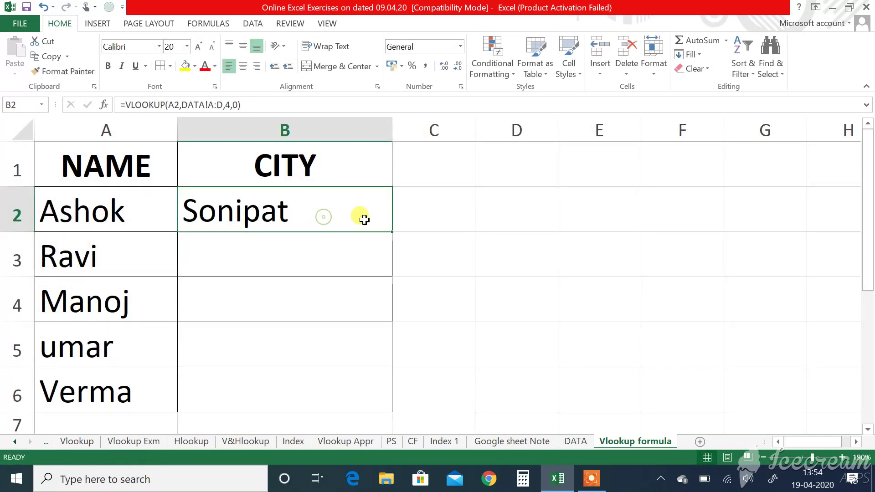
double_click(392, 232)
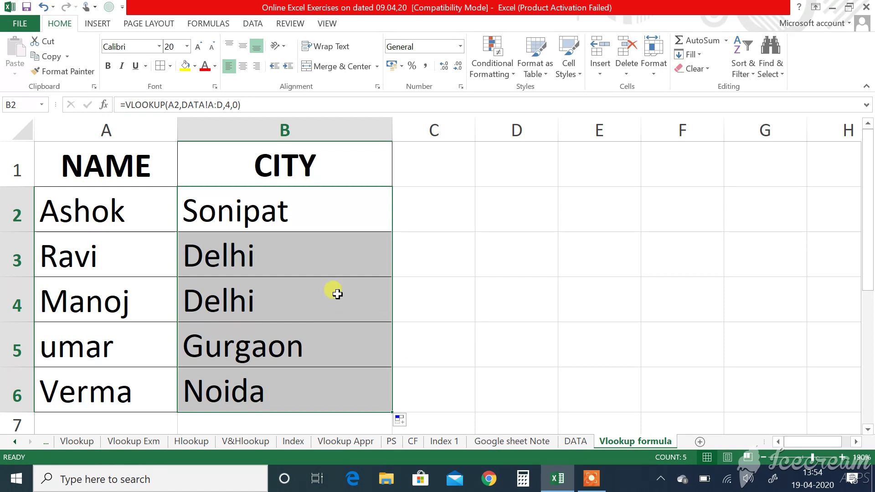
left_click(591, 479)
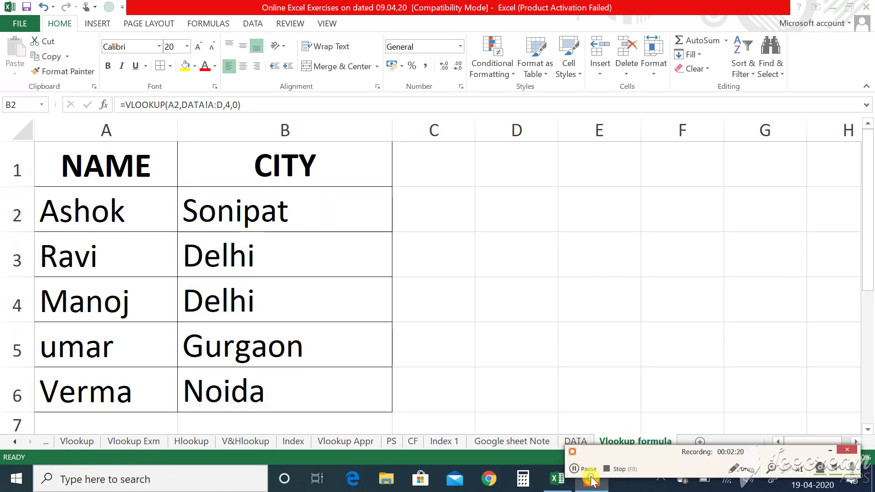
left_click(587, 467)
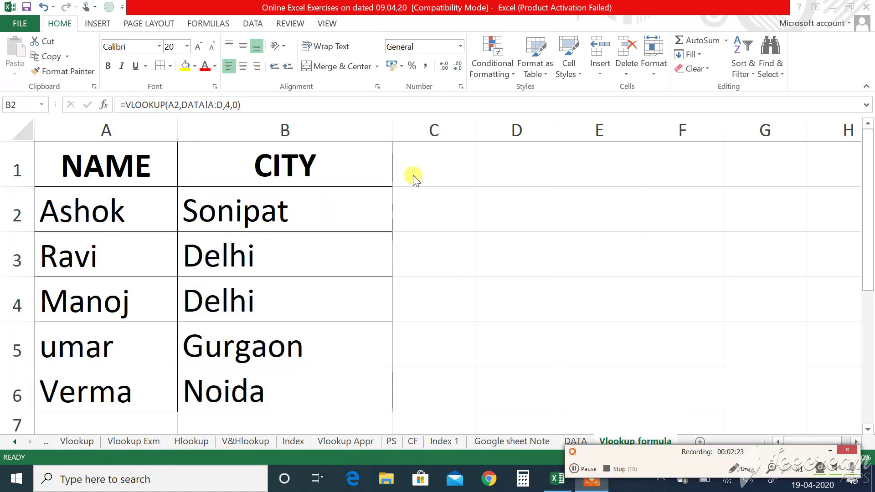
left_click(411, 206)
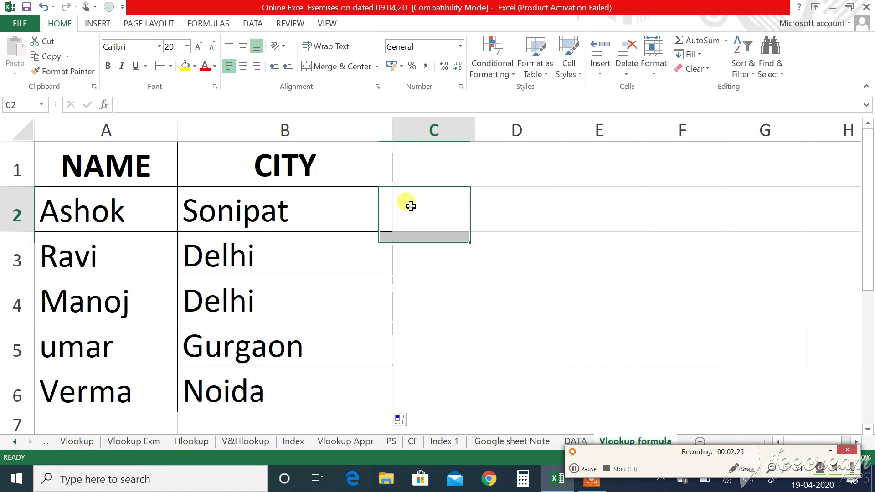
key("Left")
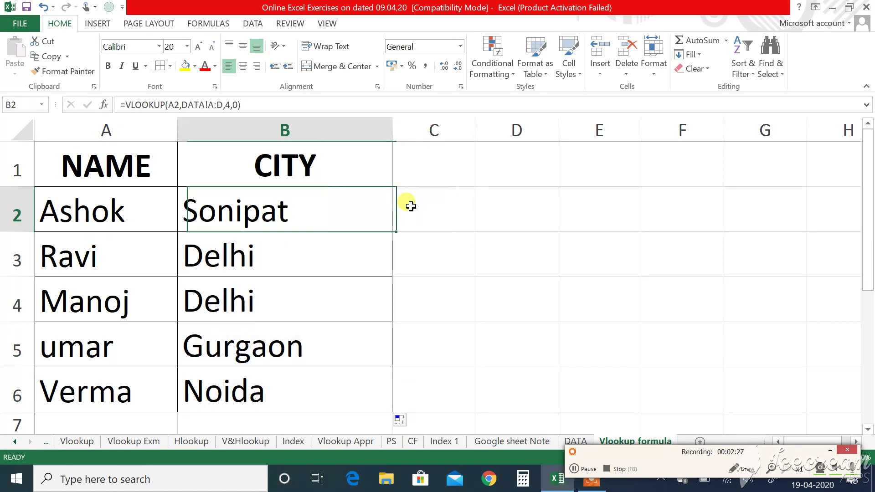
key("Left")
key("Right")
key("Down")
key("Down")
key("Up")
key("Up")
key("Up")
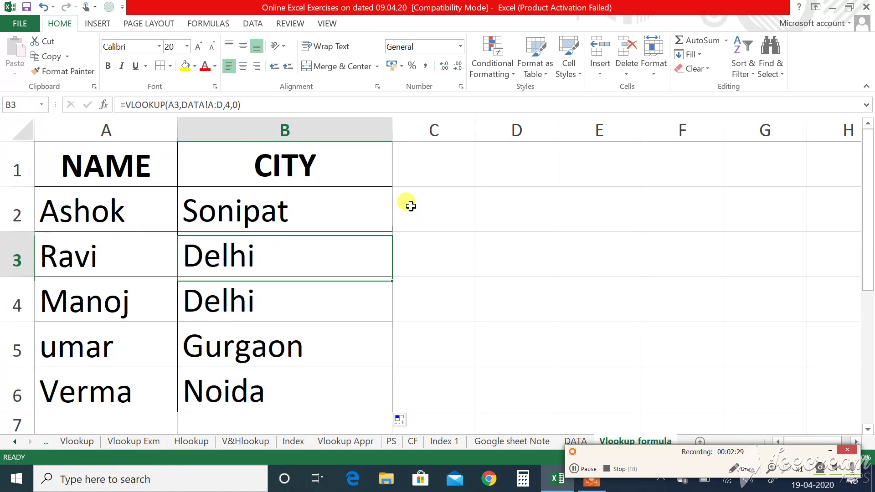
key("Down")
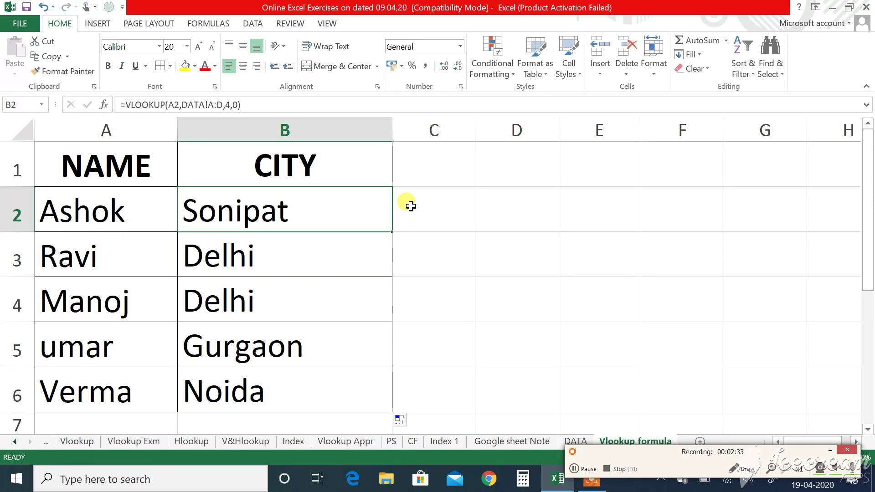
Step: Start a VLOOKUP formula in cell C2 with A2 as the lookup value
key("Right")
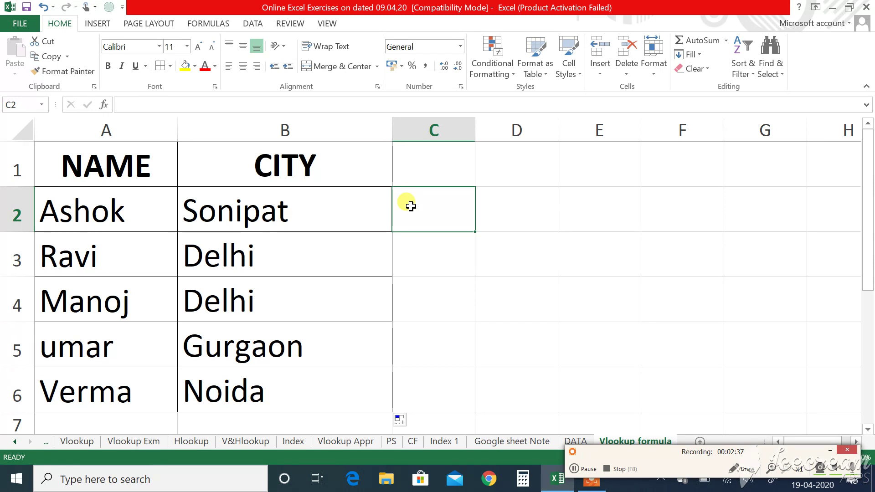
type("=vl")
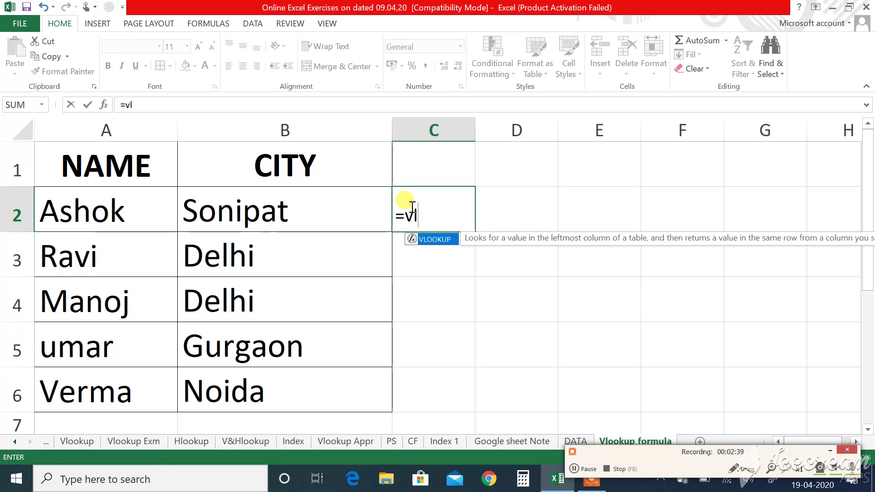
key("Tab")
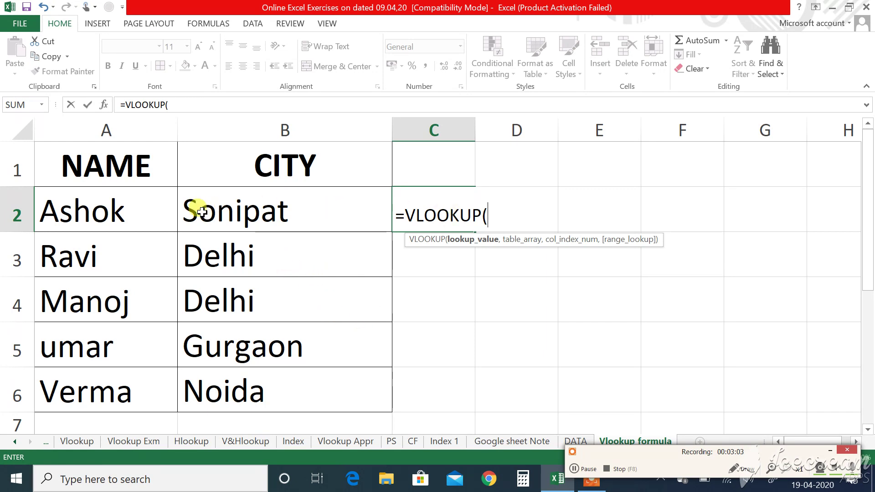
left_click(122, 217)
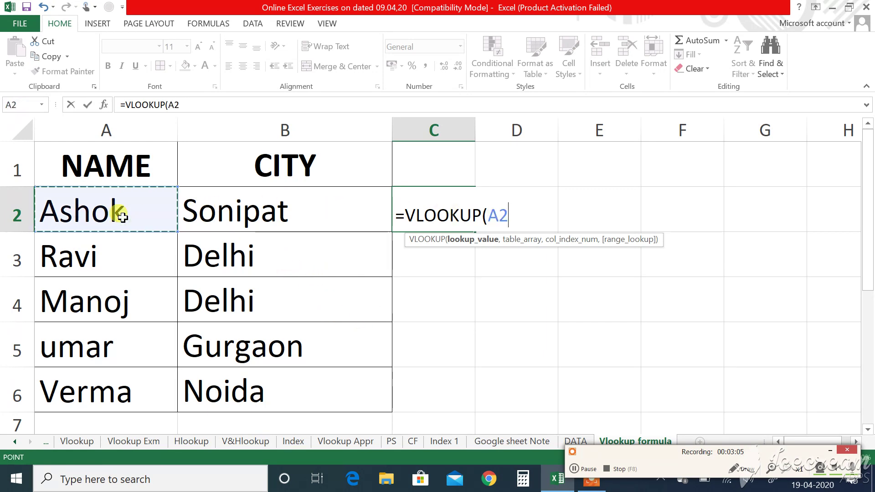
type(",")
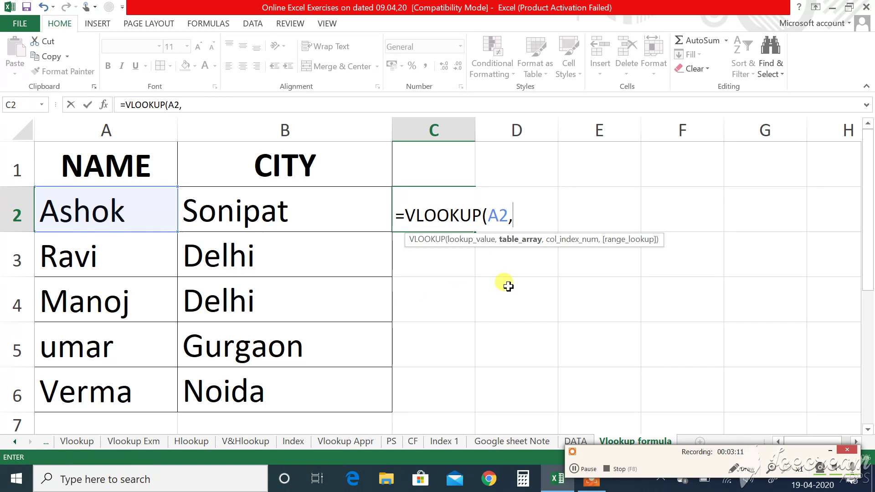
Step: Set the table array of the C2 VLOOKUP formula to columns A:D of the DATA sheet
left_click(581, 441)
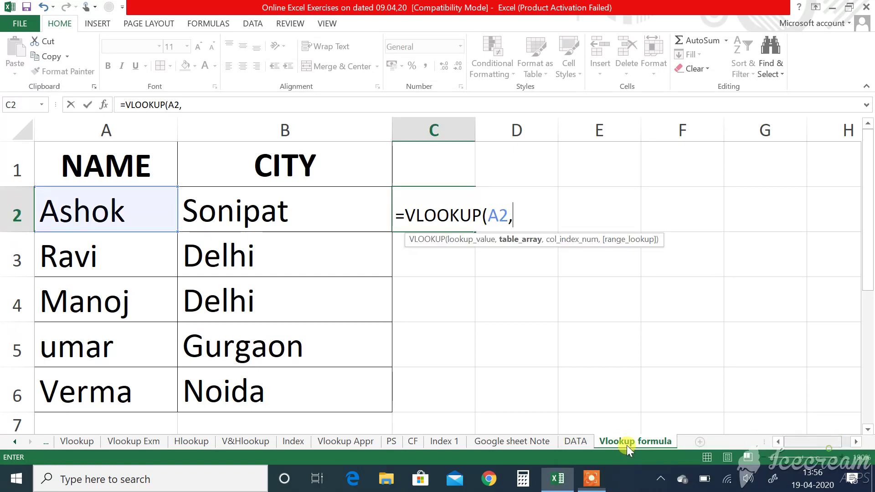
left_click(574, 440)
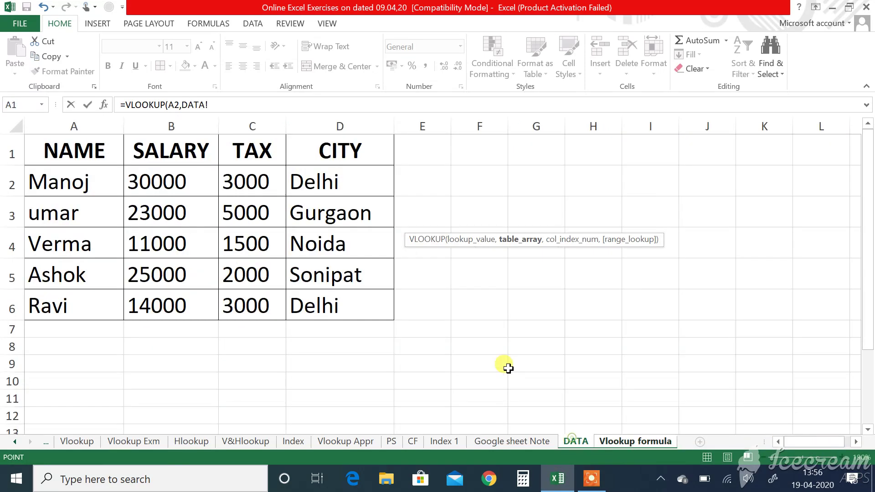
left_click(55, 130)
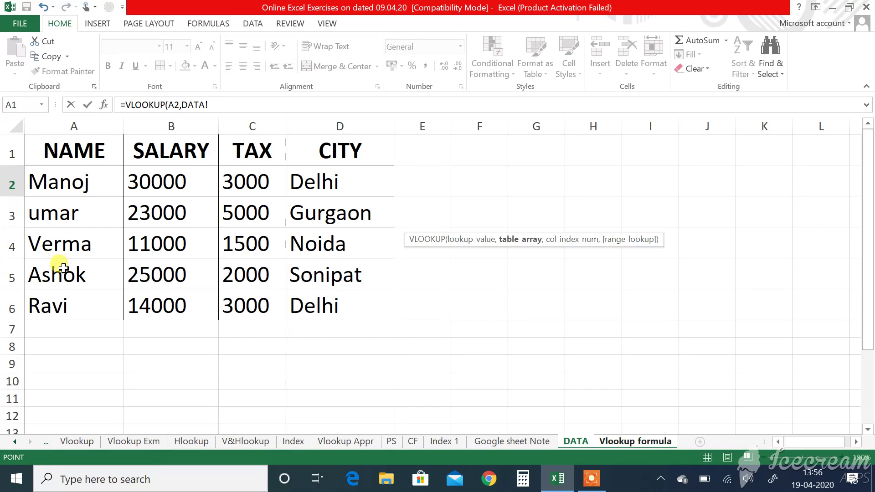
left_click_drag(54, 126, 359, 137)
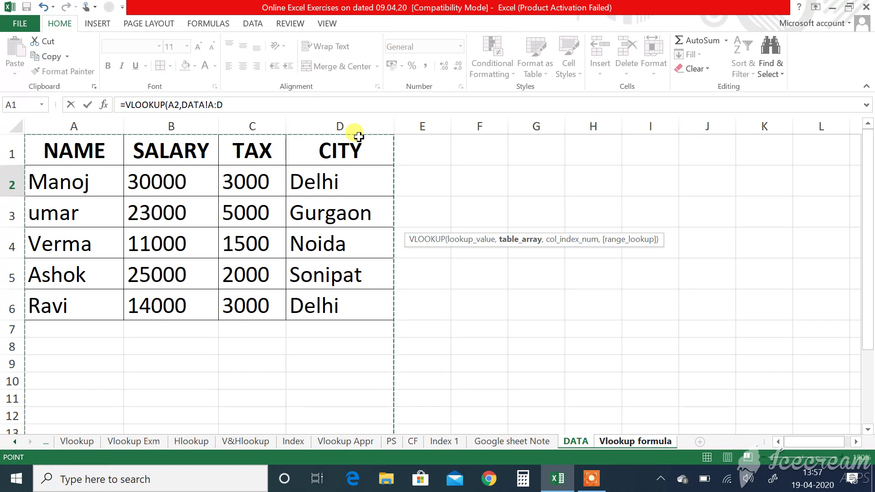
Step: Complete the C2 formula with column index 4 and range lookup 0, and fill it down to C6
type(",4")
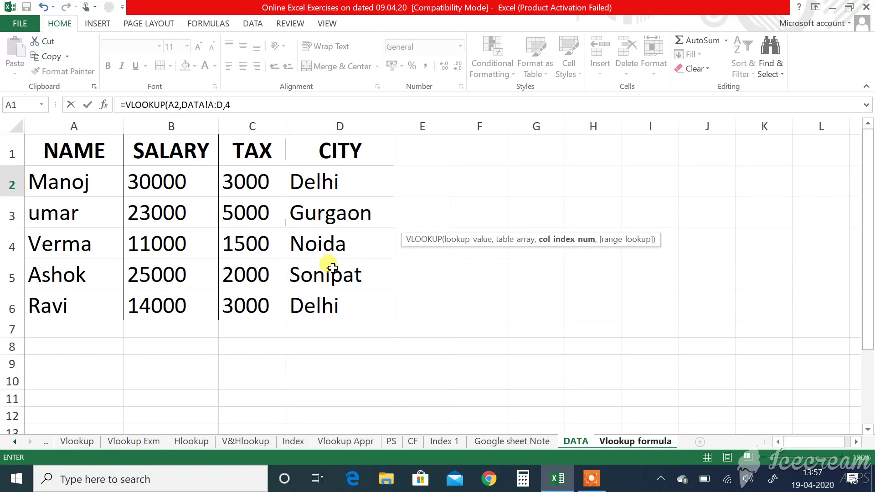
type(",")
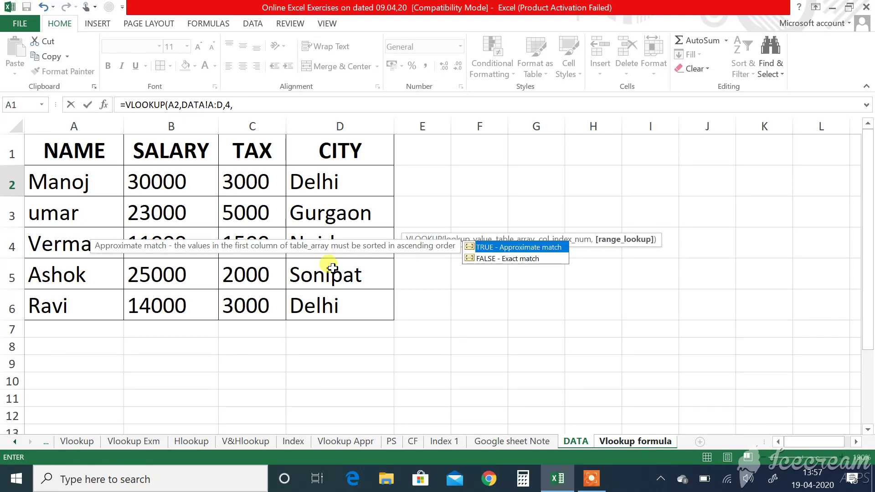
type("0")
key("Return")
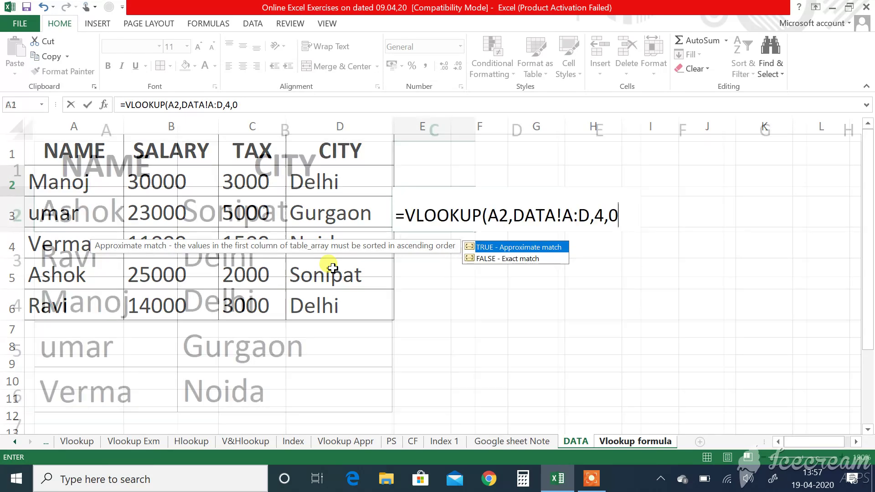
left_click(445, 205)
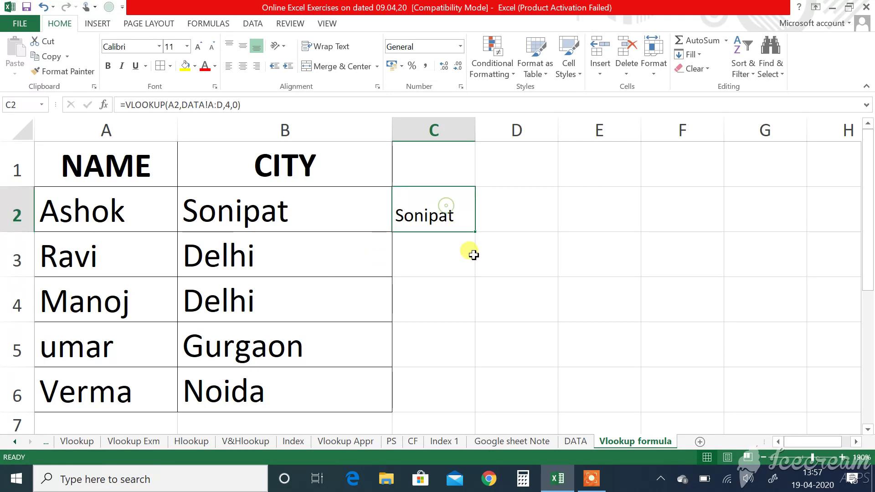
double_click(474, 232)
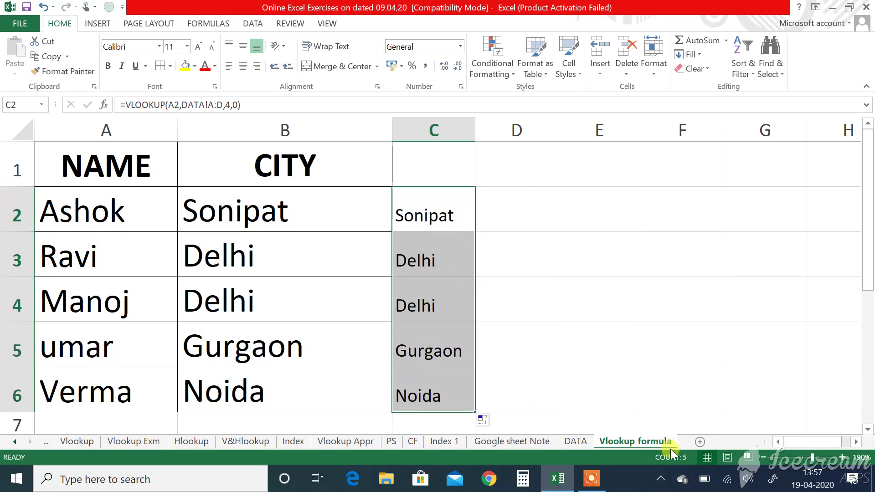
Step: Compare the VLOOKUP formulas and results in cells B2 and C2 against the lookup name in A2
left_click(591, 478)
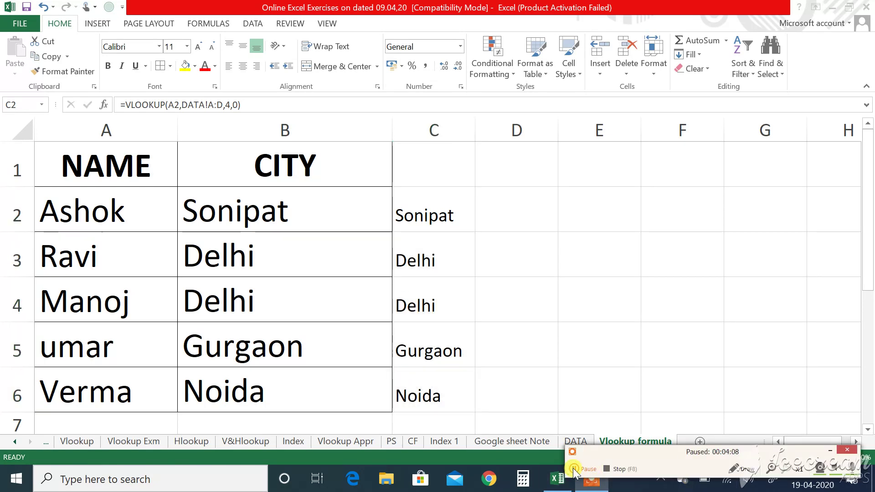
left_click(419, 209)
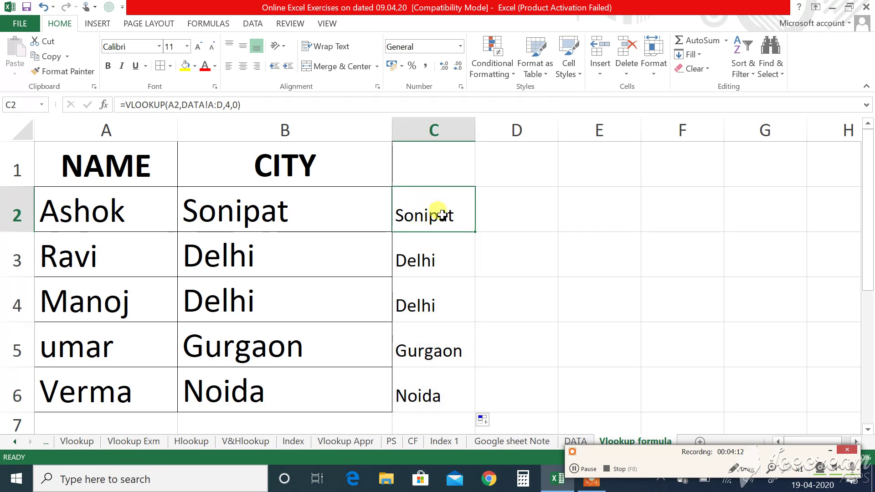
left_click(272, 206)
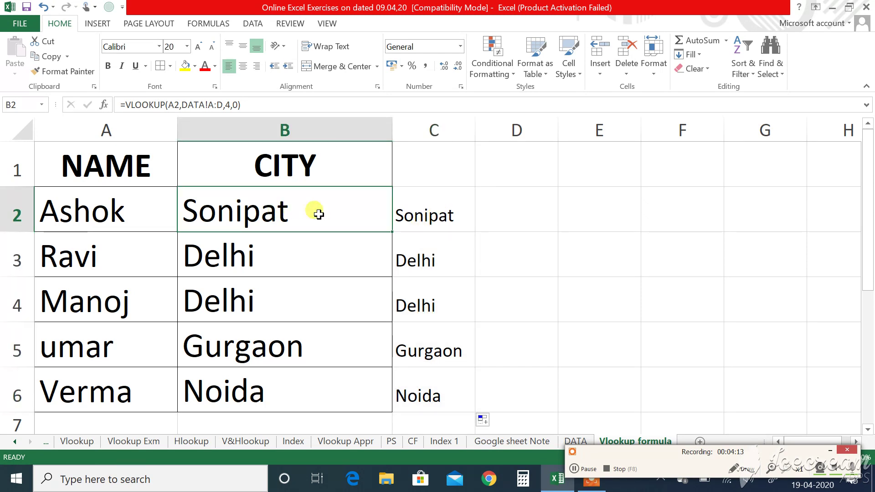
left_click(423, 203)
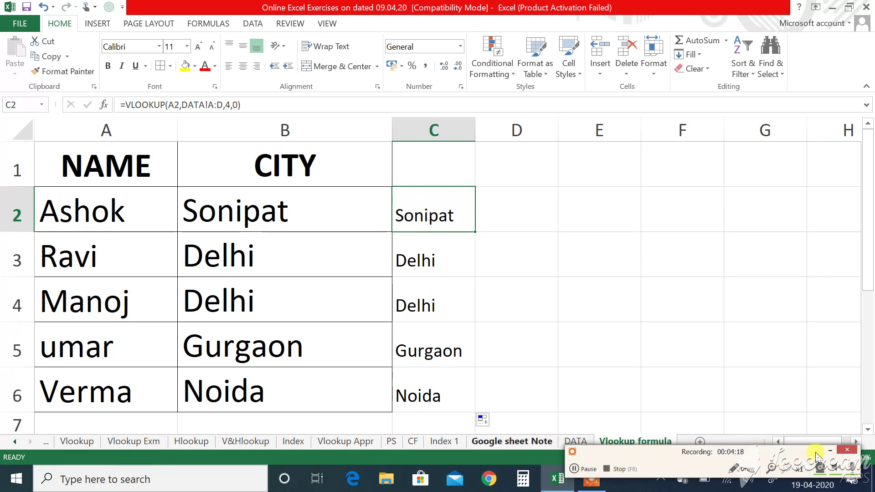
left_click(830, 451)
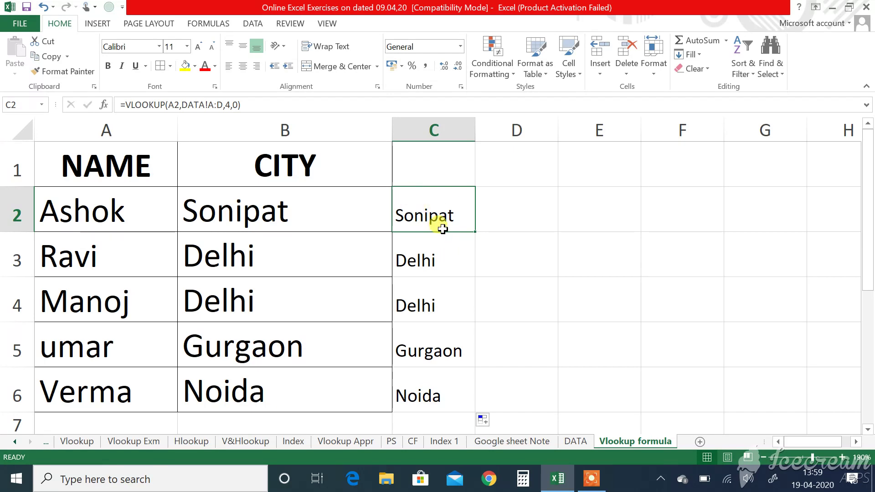
left_click(312, 217)
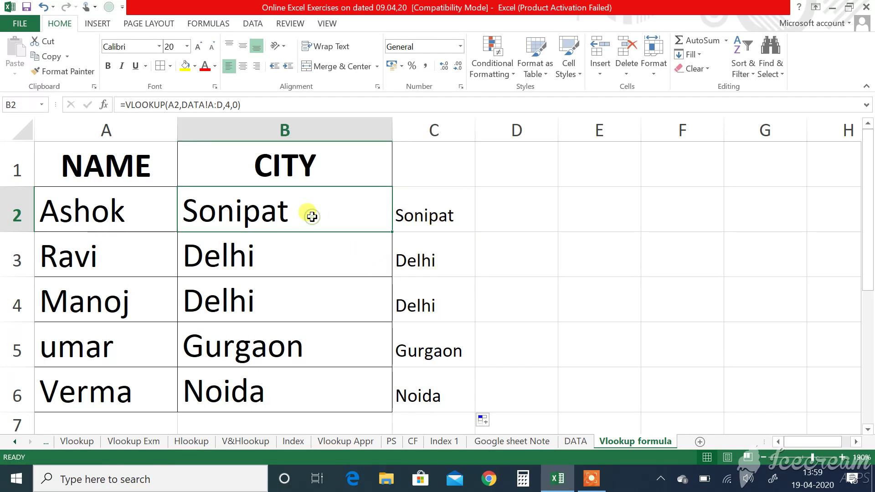
left_click(453, 210)
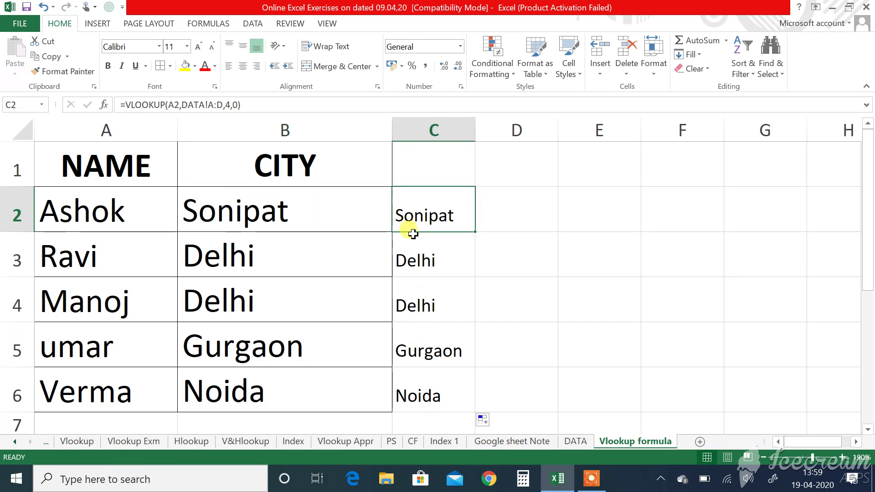
left_click(297, 213)
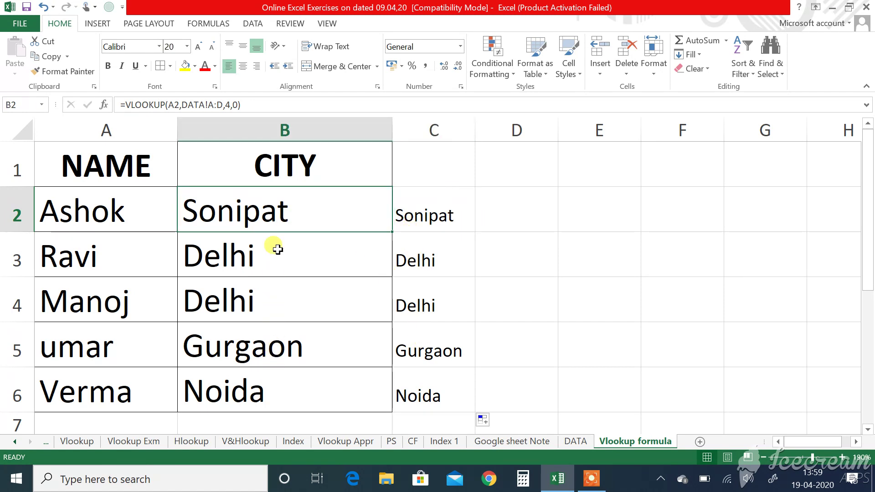
left_click(417, 211)
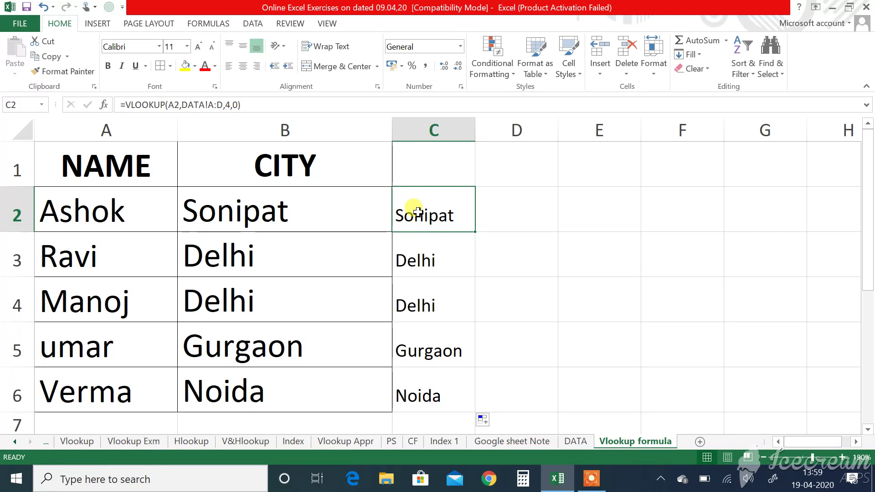
left_click(319, 219)
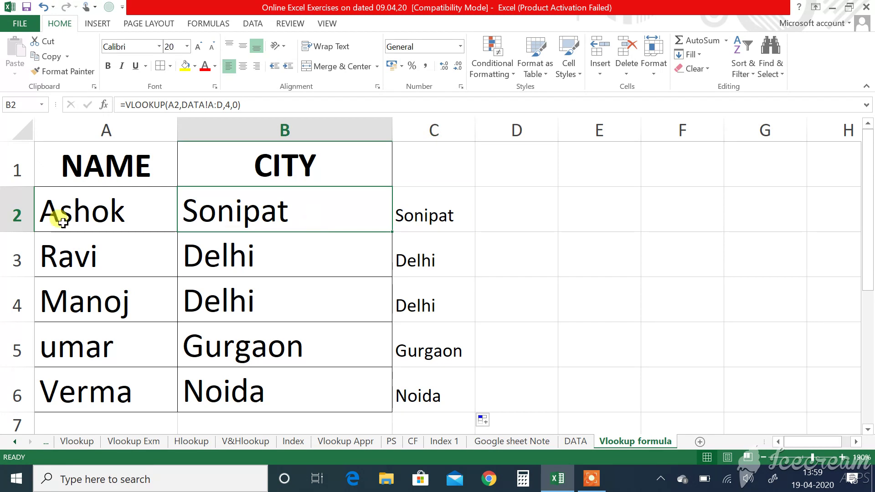
left_click(98, 210)
left_click(235, 206)
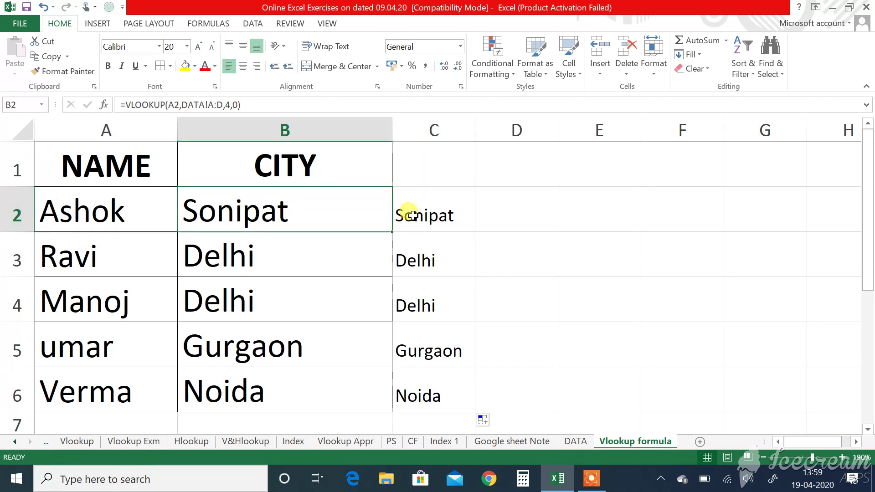
left_click(410, 215)
left_click(337, 254)
left_click(318, 204)
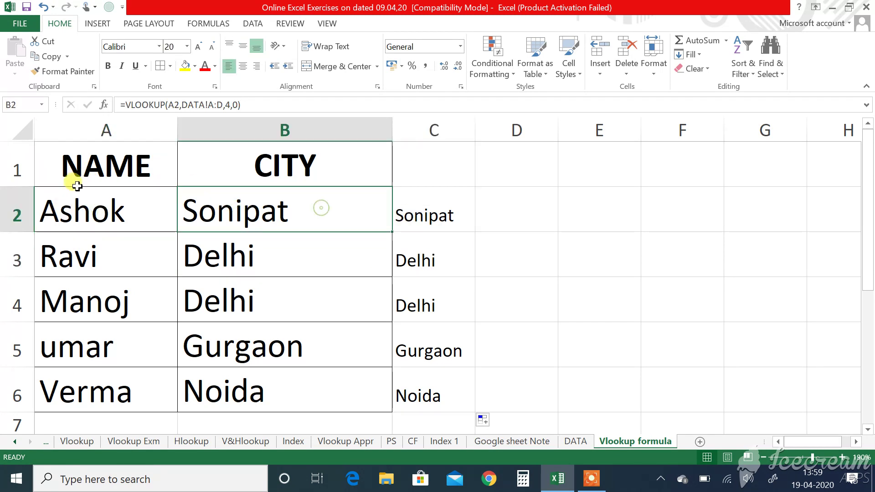
left_click(87, 198)
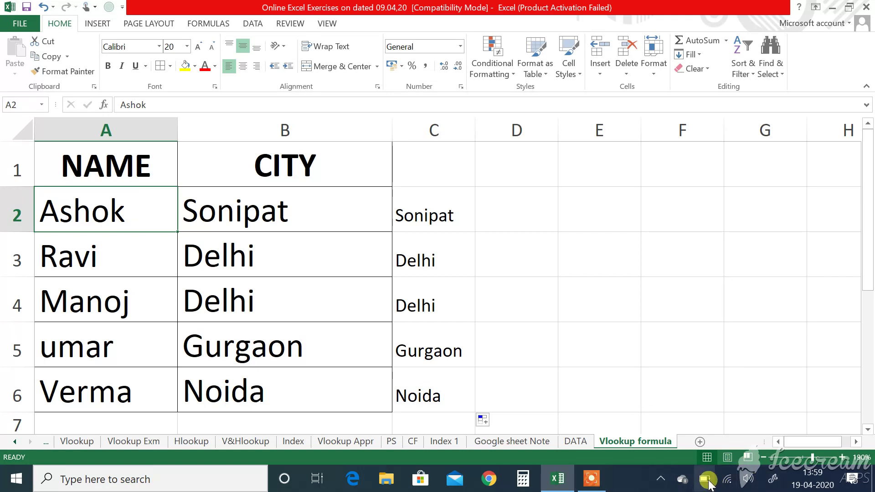
left_click(594, 481)
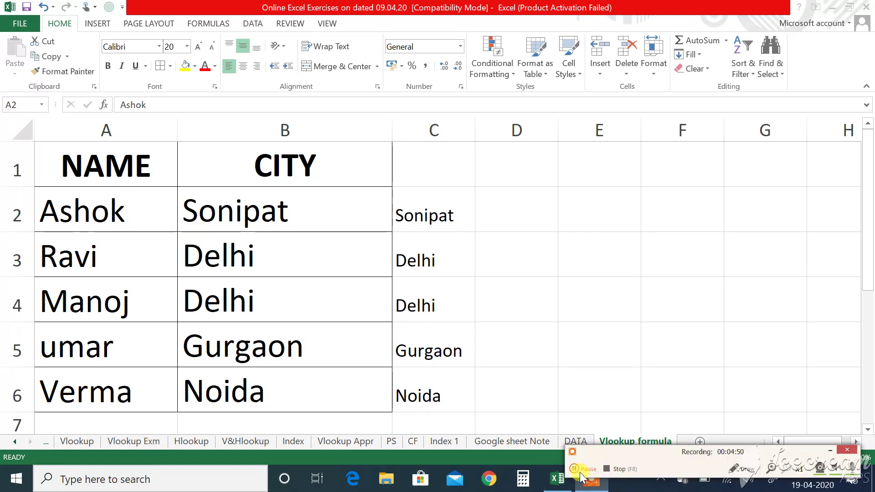